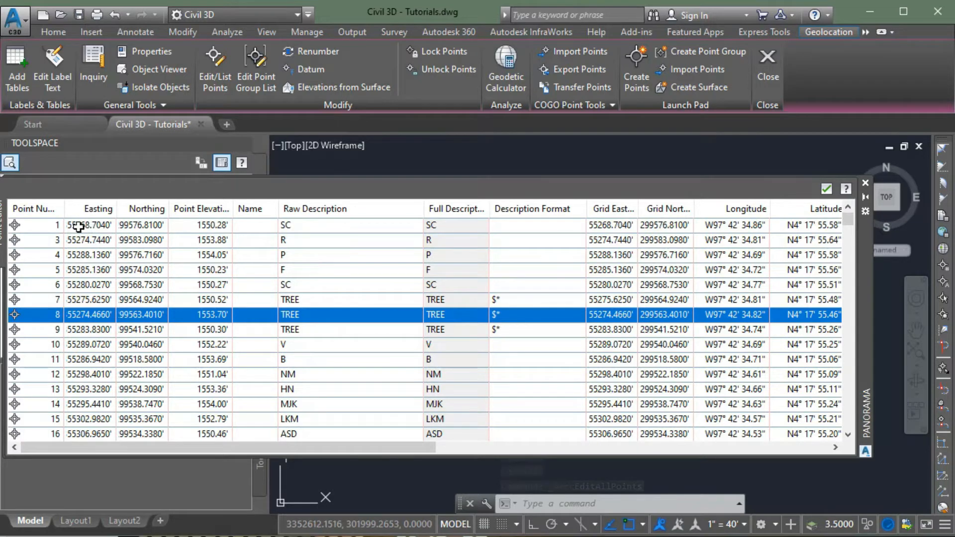
Change the number of point 4 to 21000 in the point table and close the table
{"action": "mouse_move", "coordinate": [58, 225]}
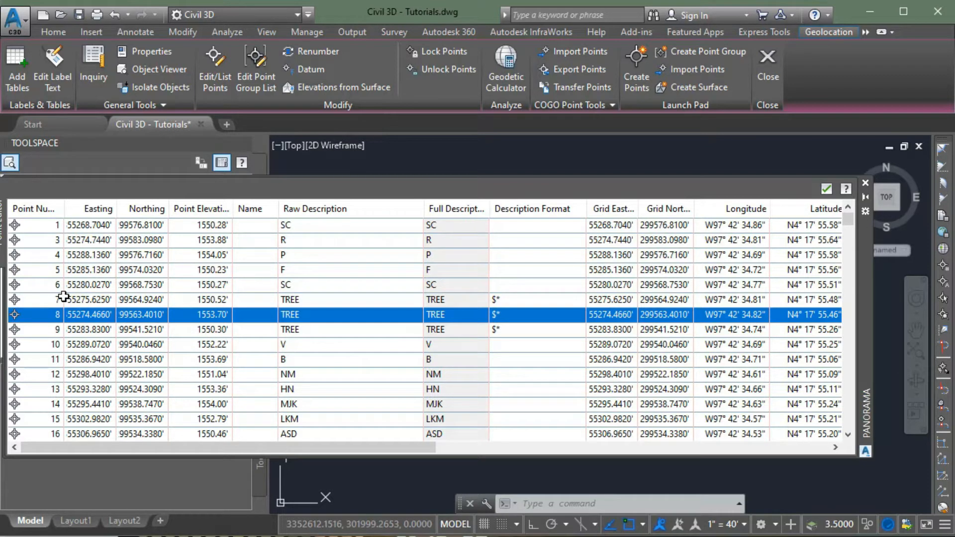
{"action": "mouse_move", "coordinate": [63, 297]}
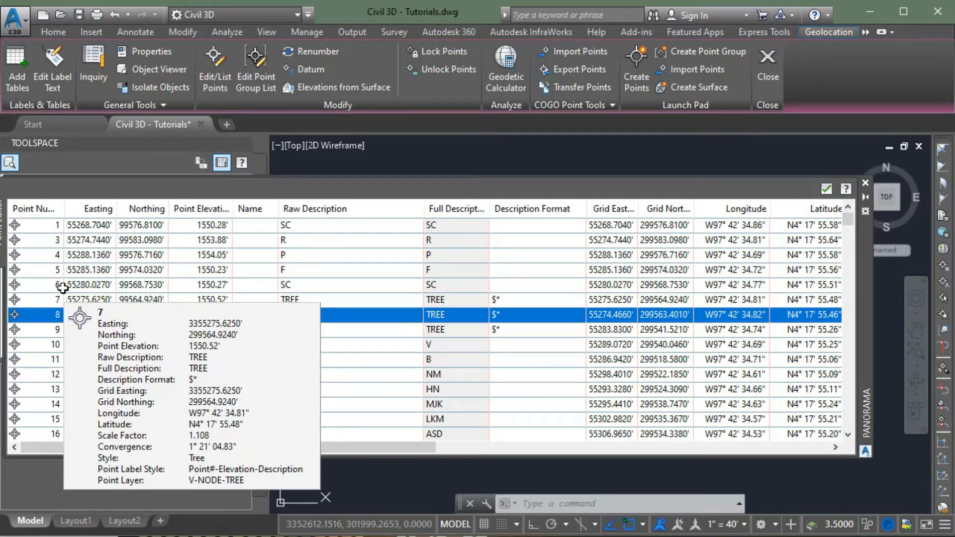
{"action": "left_click", "coordinate": [53, 255]}
{"action": "left_click", "coordinate": [53, 256]}
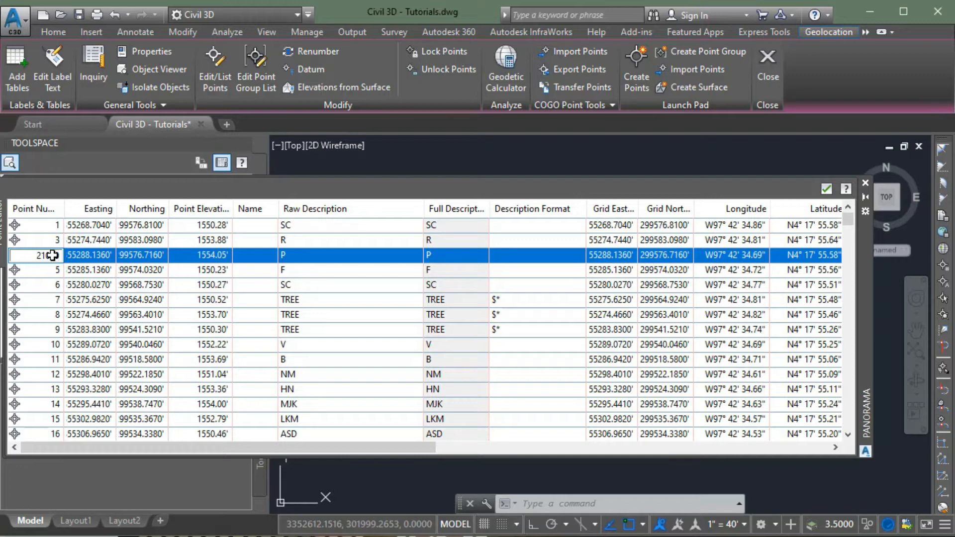
{"action": "type", "text": "21000"}
{"action": "key", "text": "Return"}
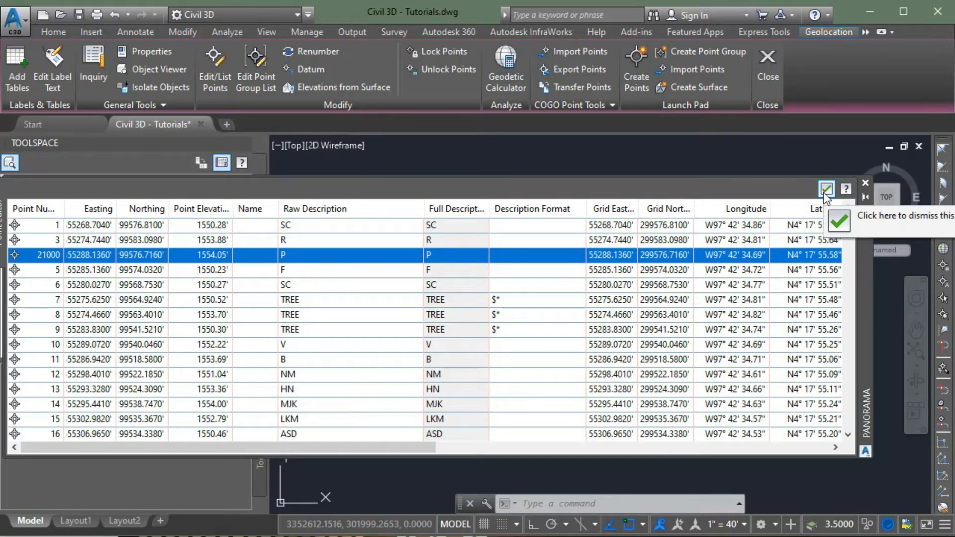
{"action": "left_click", "coordinate": [825, 190]}
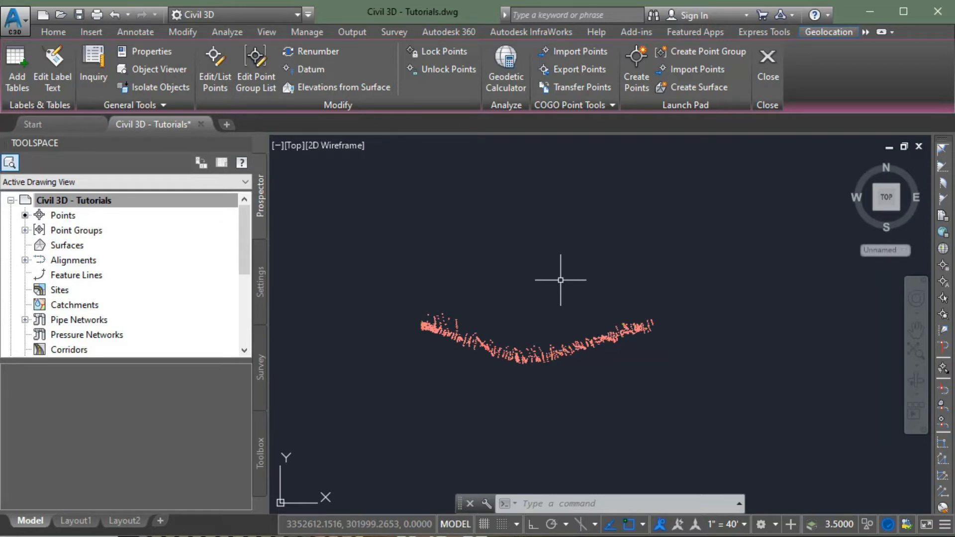
Regenerate the drawing and refresh the Points collection
{"action": "type", "text": "RE"}
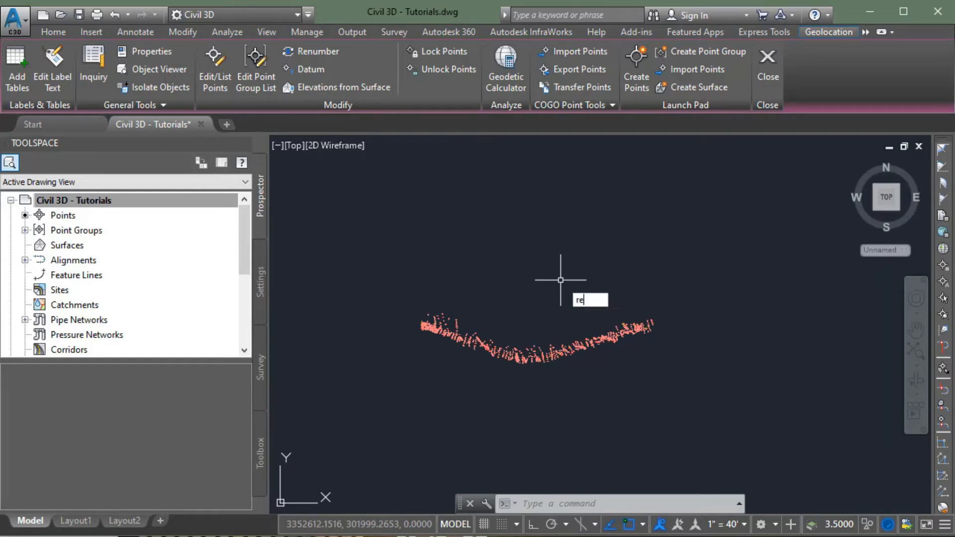
{"action": "key", "text": "Return"}
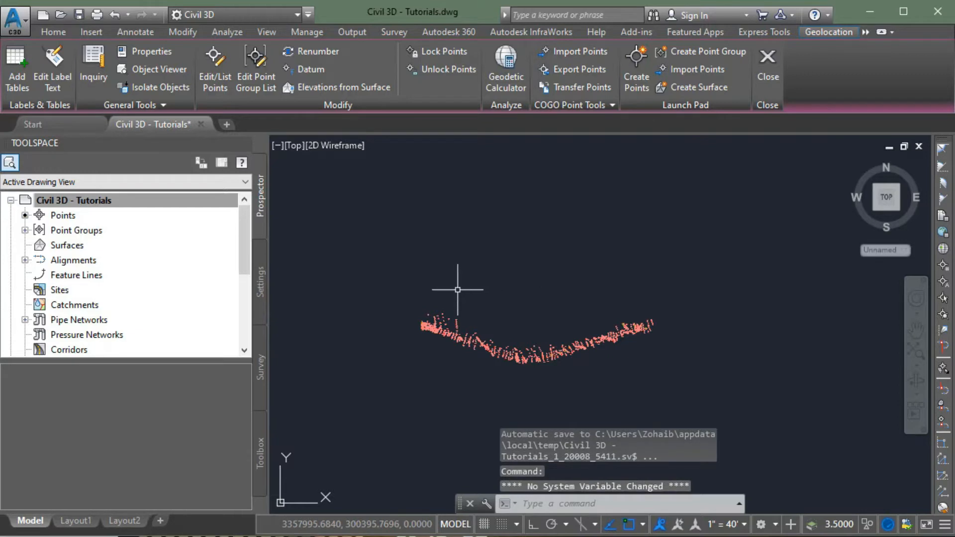
{"action": "left_click", "coordinate": [76, 216]}
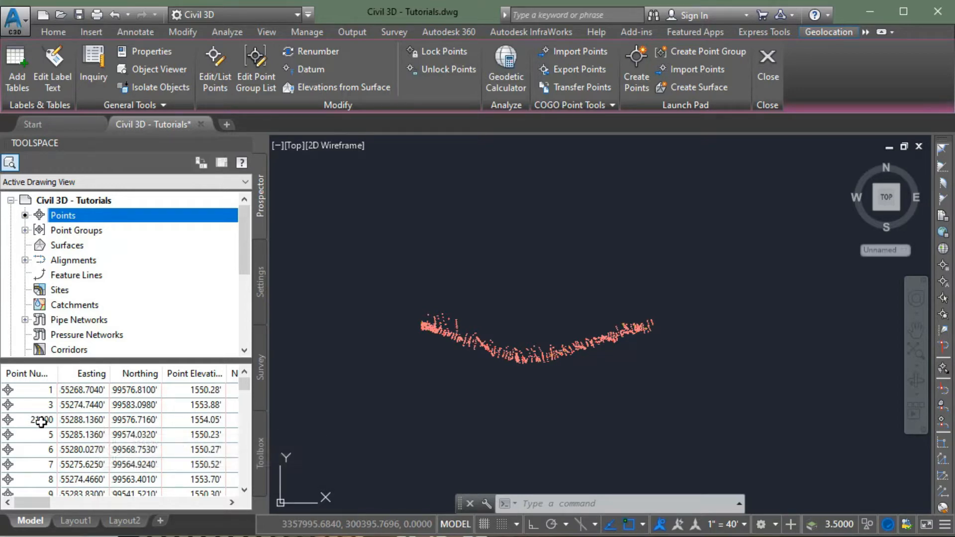
{"action": "right_click", "coordinate": [76, 217]}
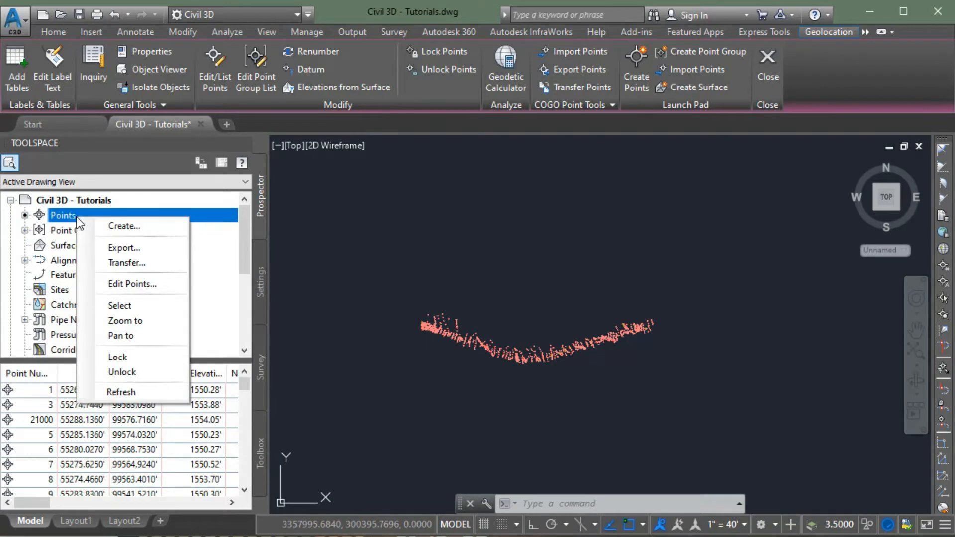
{"action": "left_click", "coordinate": [126, 392]}
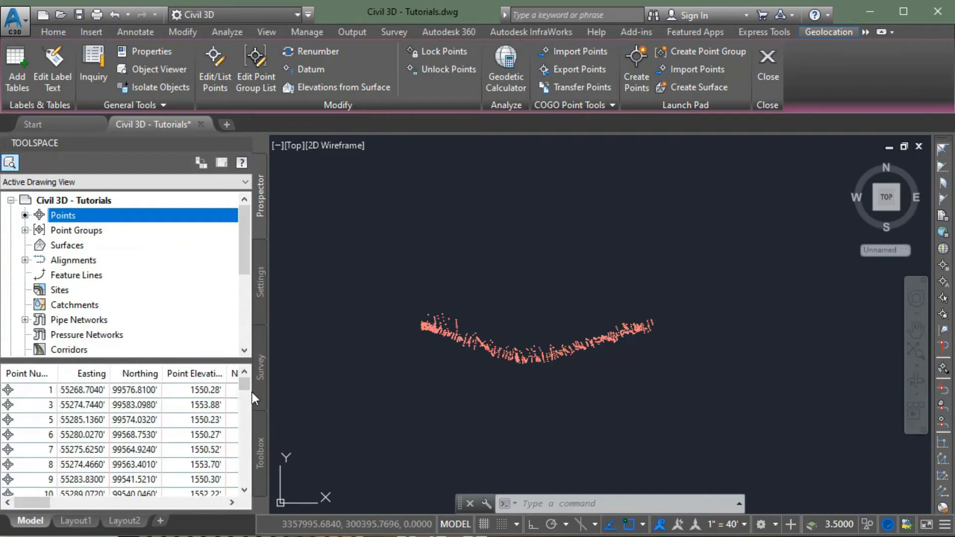
Zoom the drawing to point 21000 from the end of the point list, view its surroundings and clear the selection
{"action": "left_click_drag", "start_coordinate": [243, 385], "coordinate": [241, 462]}
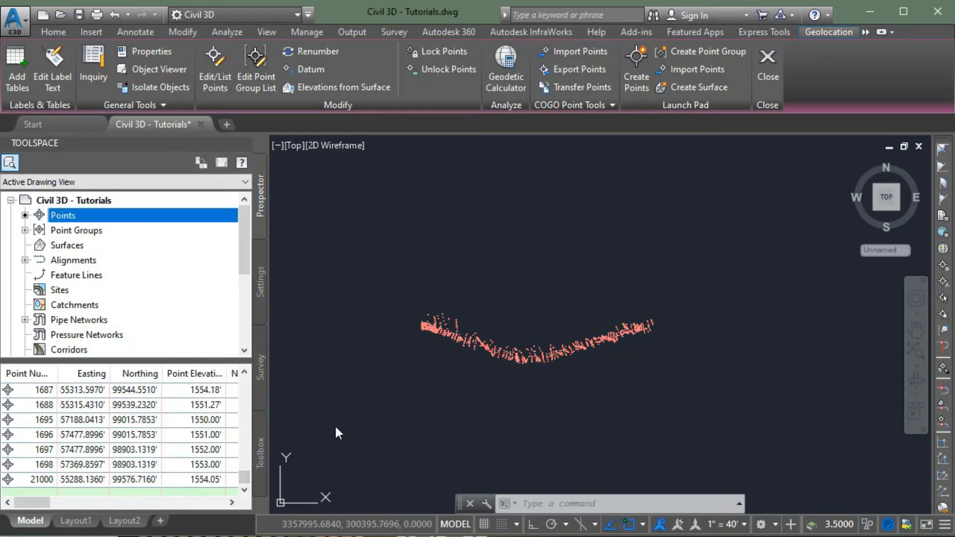
{"action": "right_click", "coordinate": [45, 479]}
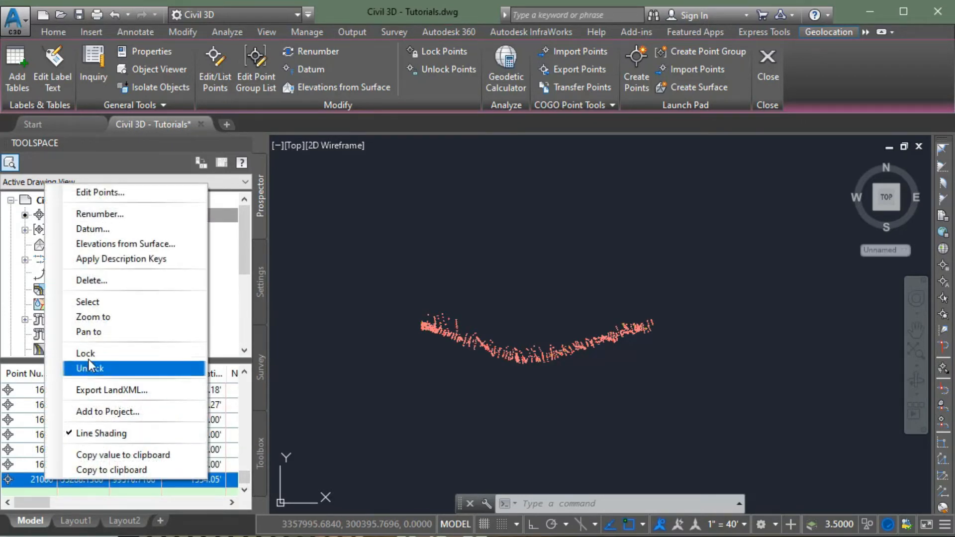
{"action": "left_click", "coordinate": [95, 318]}
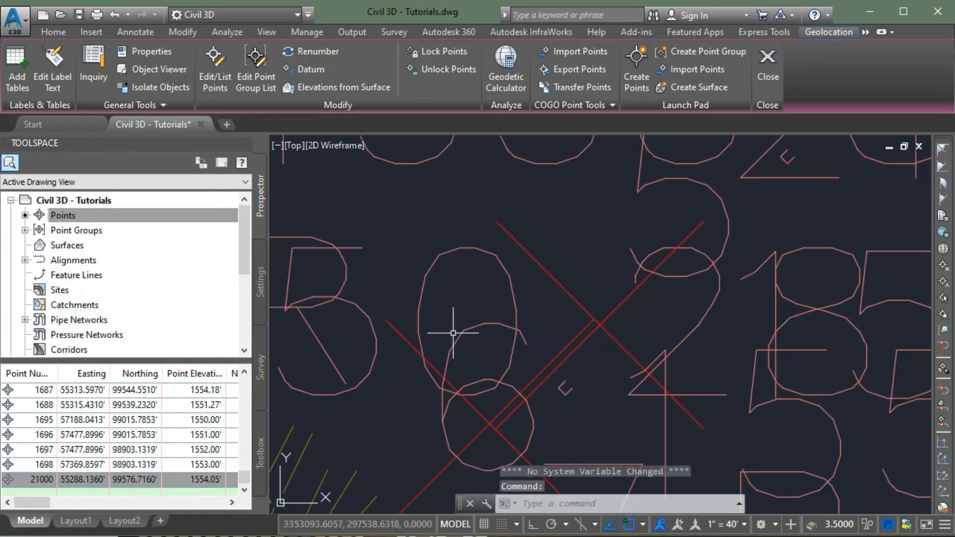
{"action": "scroll", "coordinate": [454, 332], "scroll_direction": "down", "scroll_amount": 5}
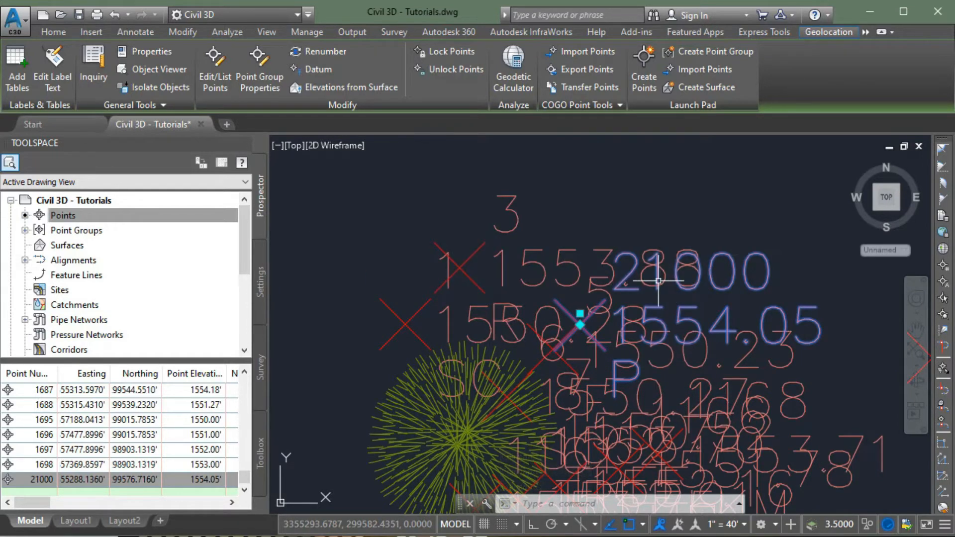
{"action": "scroll", "coordinate": [498, 244], "scroll_direction": "down", "scroll_amount": 4}
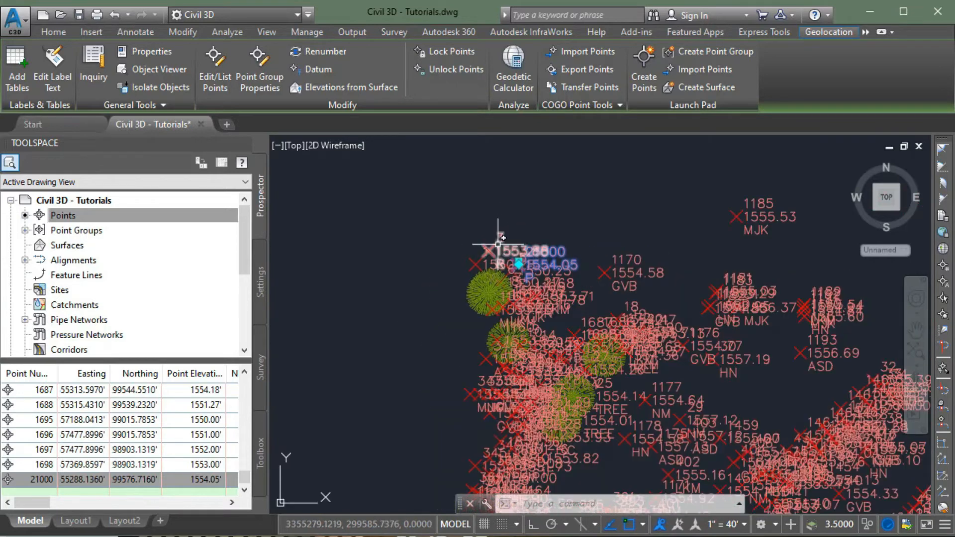
{"action": "scroll", "coordinate": [498, 244], "scroll_direction": "down", "scroll_amount": 3}
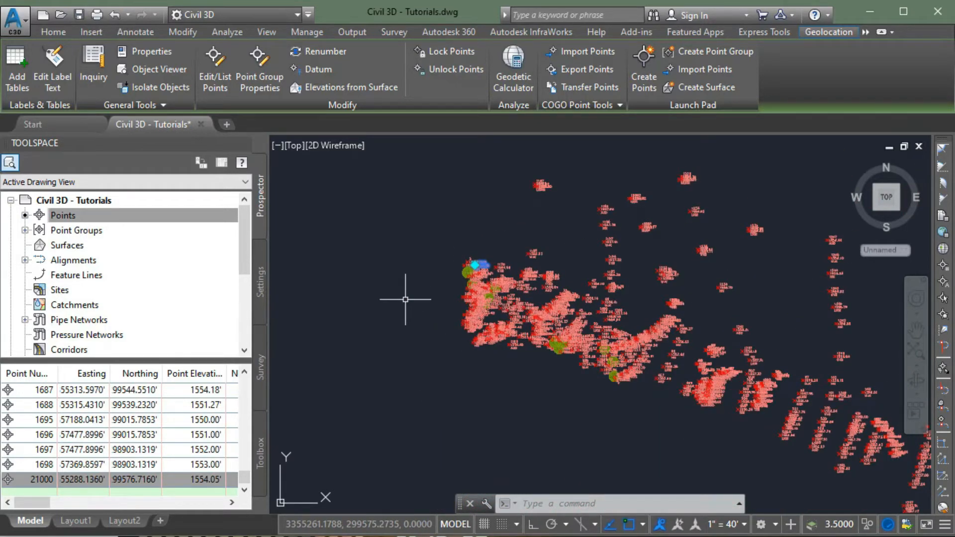
{"action": "key", "text": "Escape"}
Open the editing table for all points, look over its columns and close it
{"action": "right_click", "coordinate": [166, 217]}
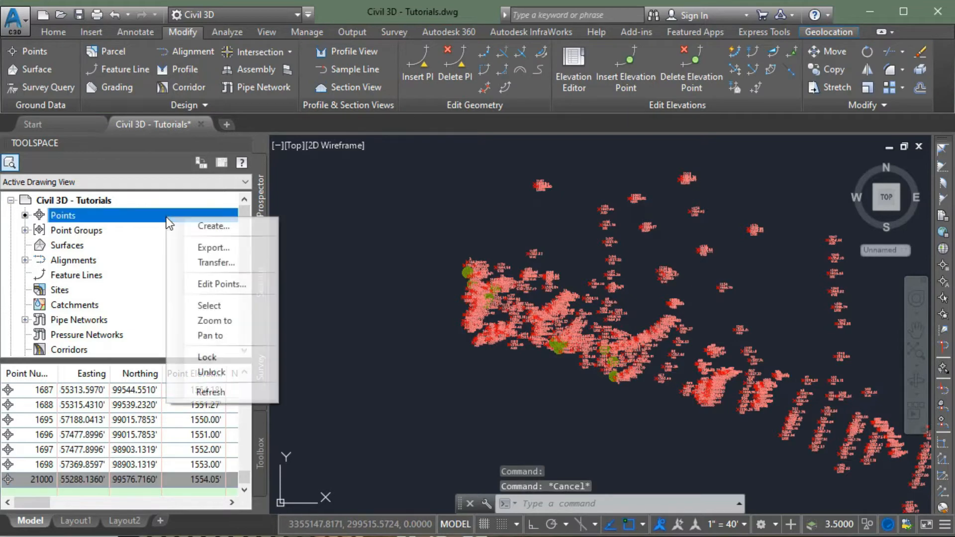
{"action": "left_click", "coordinate": [218, 284]}
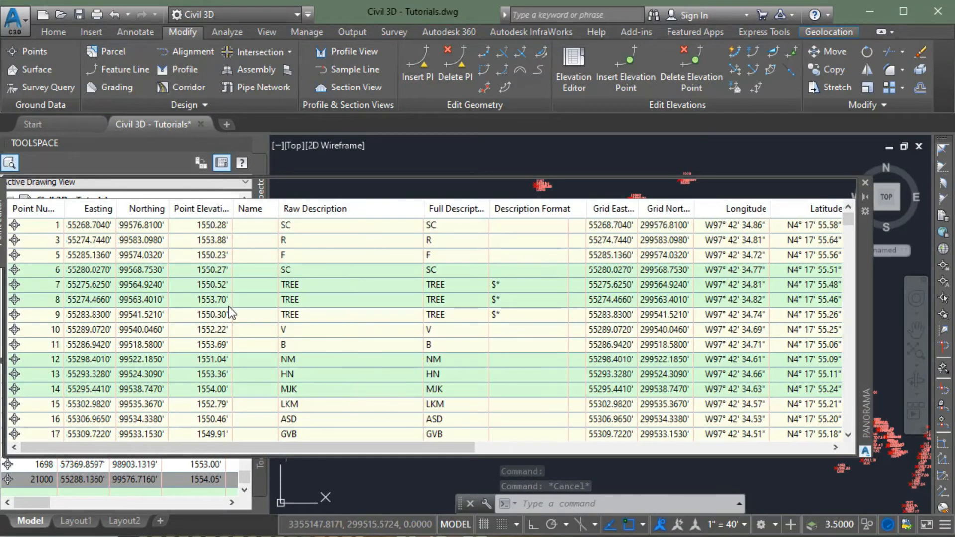
{"action": "left_click", "coordinate": [229, 307]}
{"action": "left_click", "coordinate": [354, 447]}
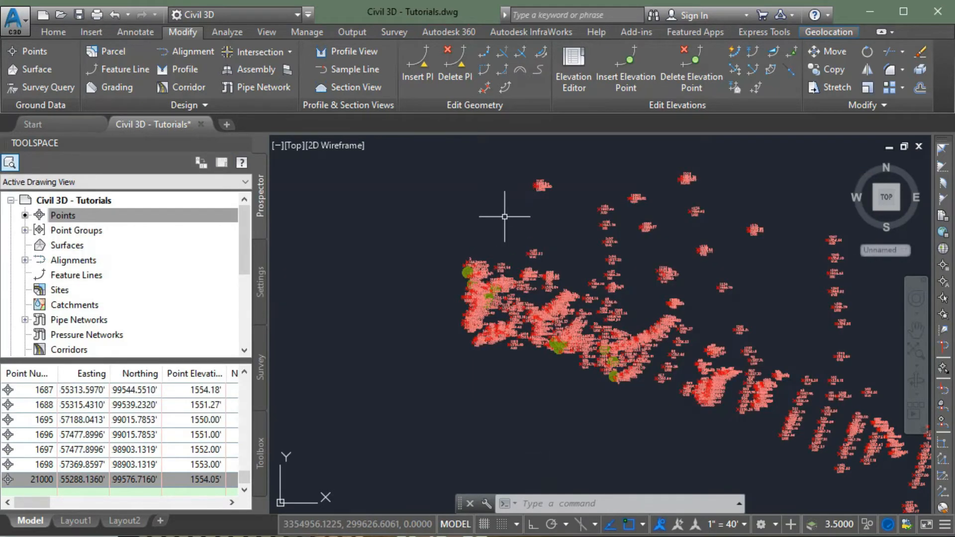
{"action": "key", "text": "Escape"}
Erase point 1185 from the drawing and undo the deletion
{"action": "scroll", "coordinate": [555, 191], "scroll_direction": "up", "scroll_amount": 5}
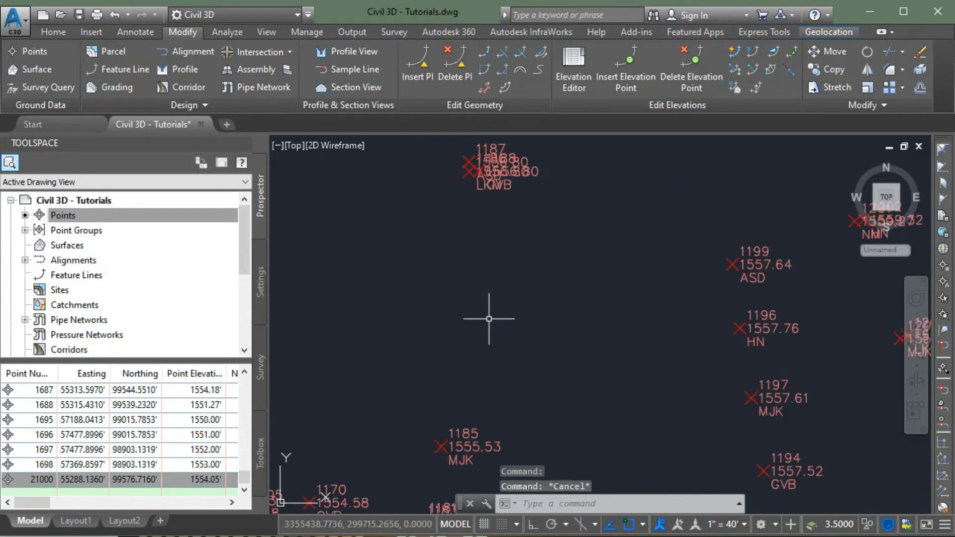
{"action": "scroll", "coordinate": [489, 319], "scroll_direction": "up", "scroll_amount": 3}
{"action": "left_click", "coordinate": [644, 342]}
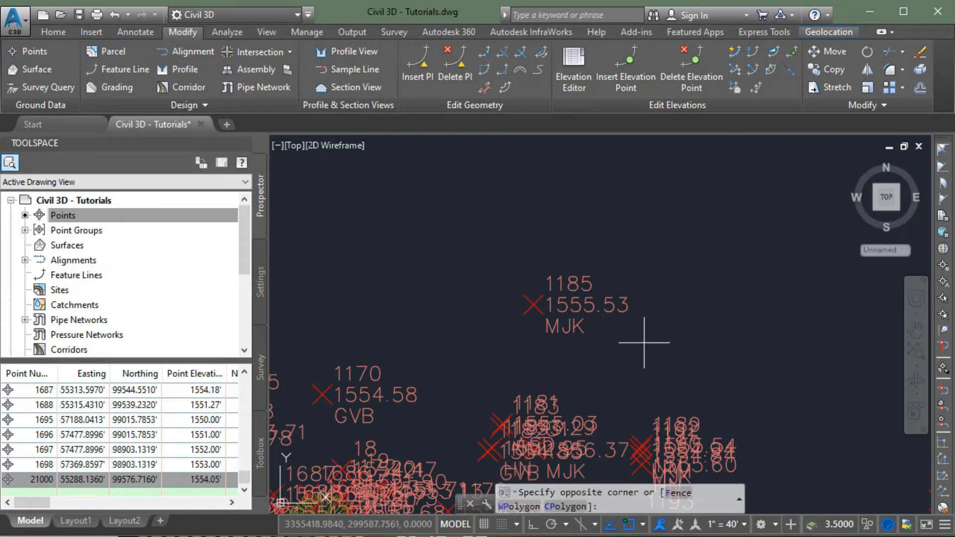
{"action": "left_click", "coordinate": [528, 218]}
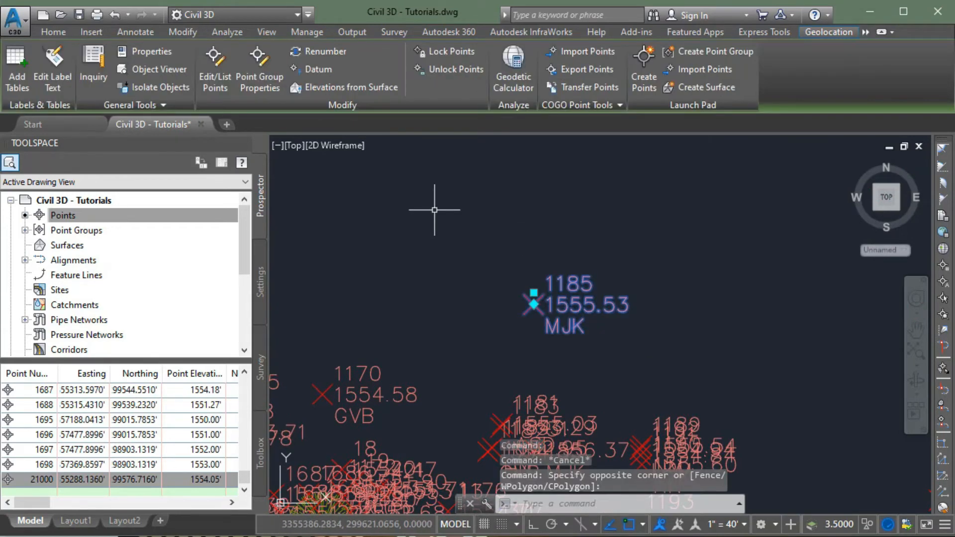
{"action": "key", "text": "Delete"}
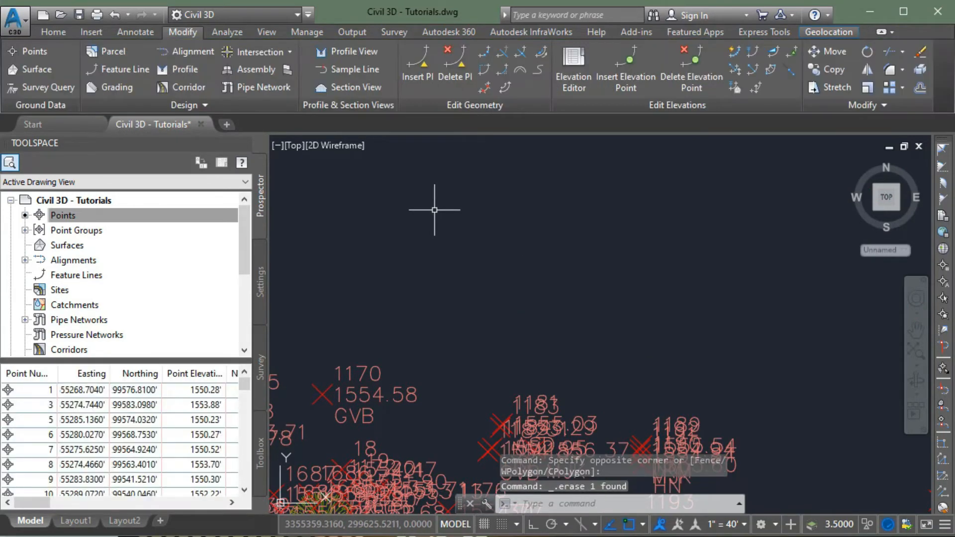
{"action": "key", "text": "ctrl+z"}
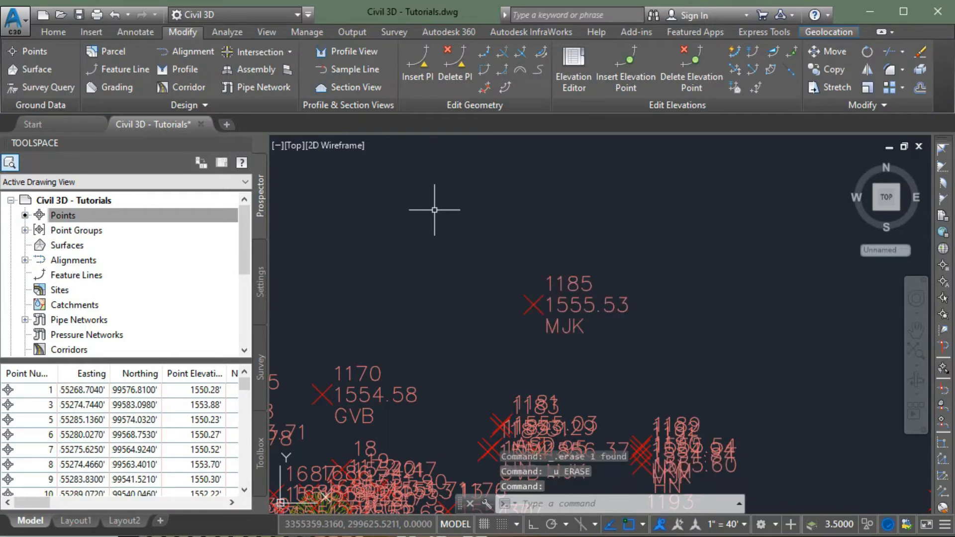
Lock all points in the drawing with the Lock Points command
{"action": "scroll", "coordinate": [669, 271], "scroll_direction": "down", "scroll_amount": 3}
{"action": "scroll", "coordinate": [494, 277], "scroll_direction": "down", "scroll_amount": 3}
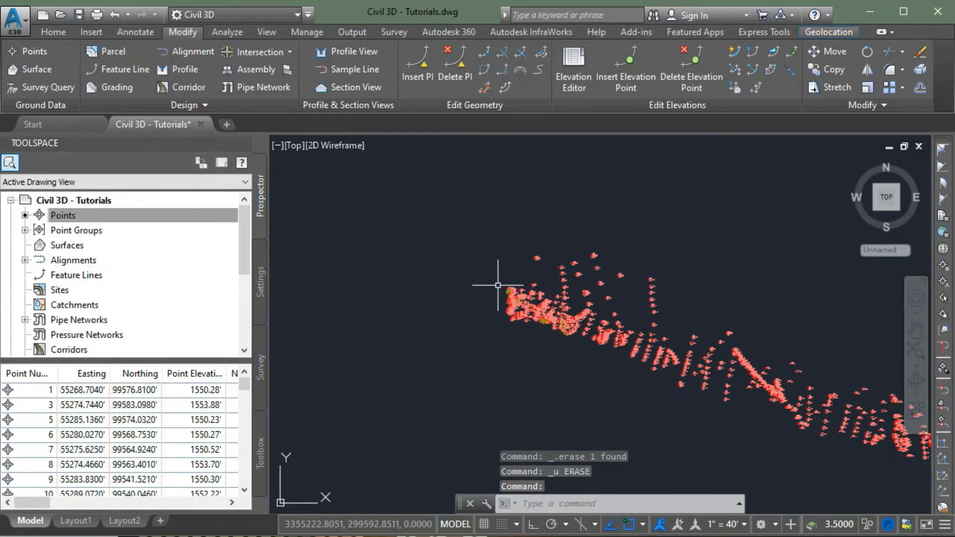
{"action": "scroll", "coordinate": [398, 269], "scroll_direction": "down", "scroll_amount": 2}
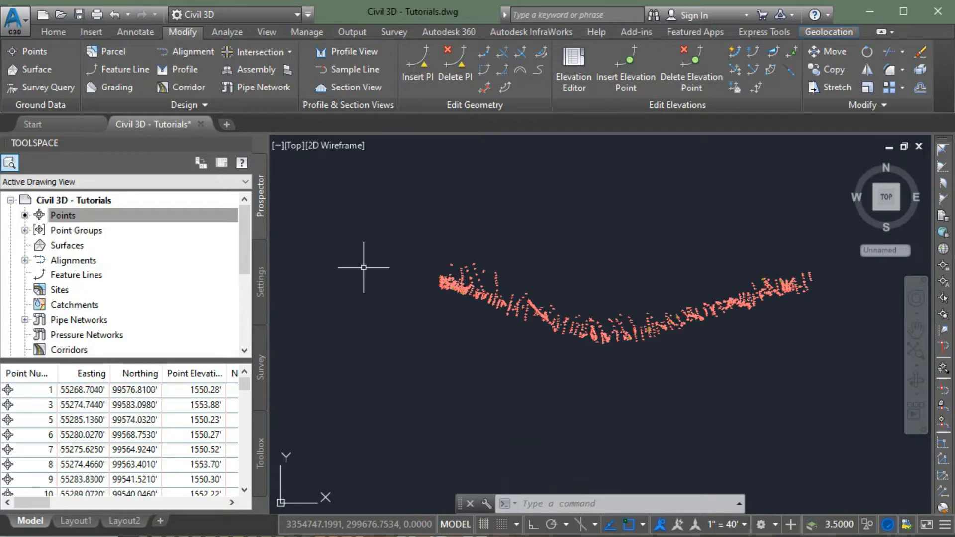
{"action": "left_click", "coordinate": [34, 52]}
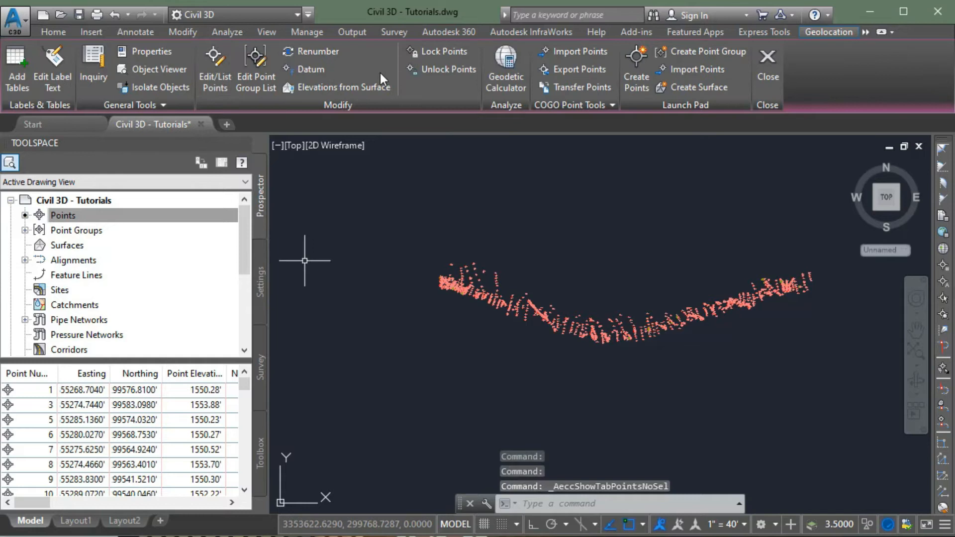
{"action": "left_click", "coordinate": [438, 55]}
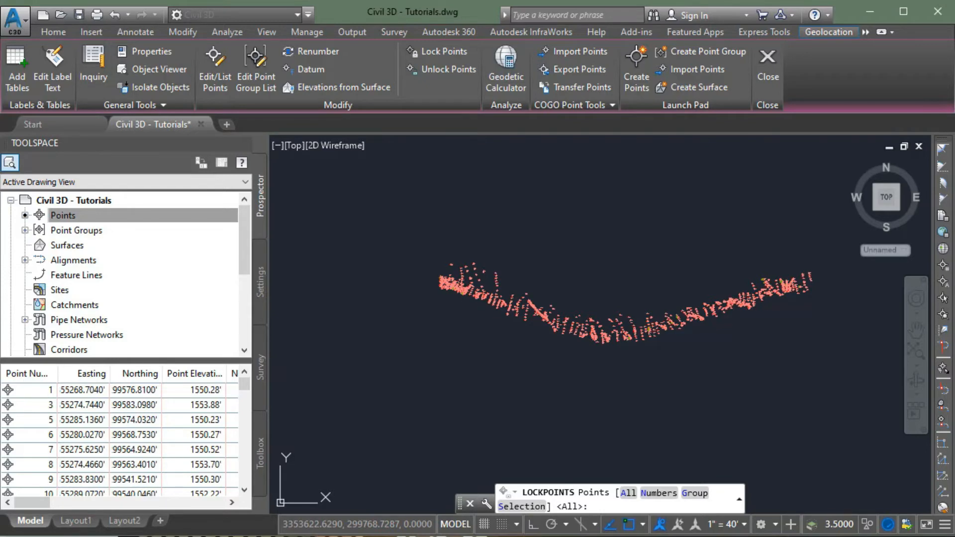
{"action": "scroll", "coordinate": [441, 324], "scroll_direction": "up", "scroll_amount": 8}
{"action": "key", "text": "Escape"}
Try to erase the locked point 1185 from the drawing
{"action": "left_click", "coordinate": [626, 322]}
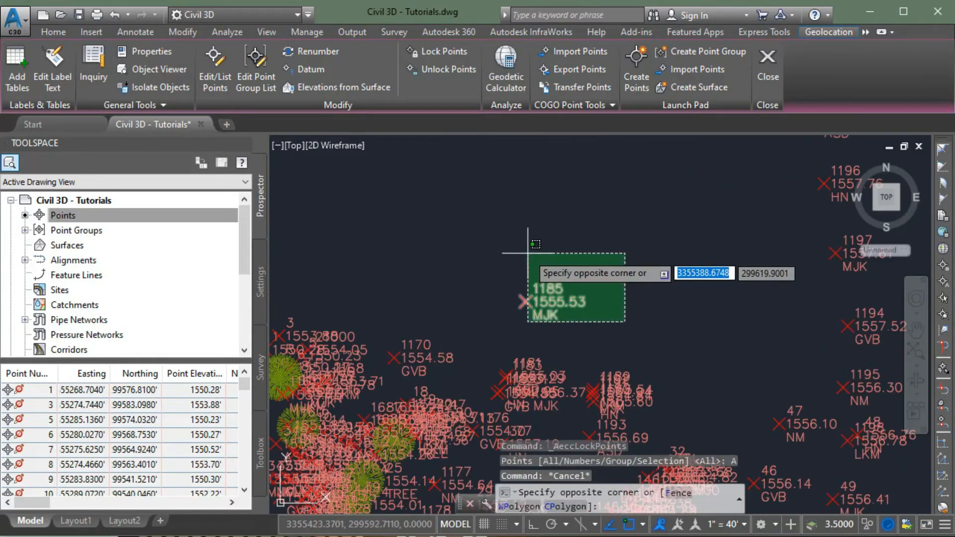
{"action": "left_click", "coordinate": [528, 253]}
{"action": "key", "text": "Delete"}
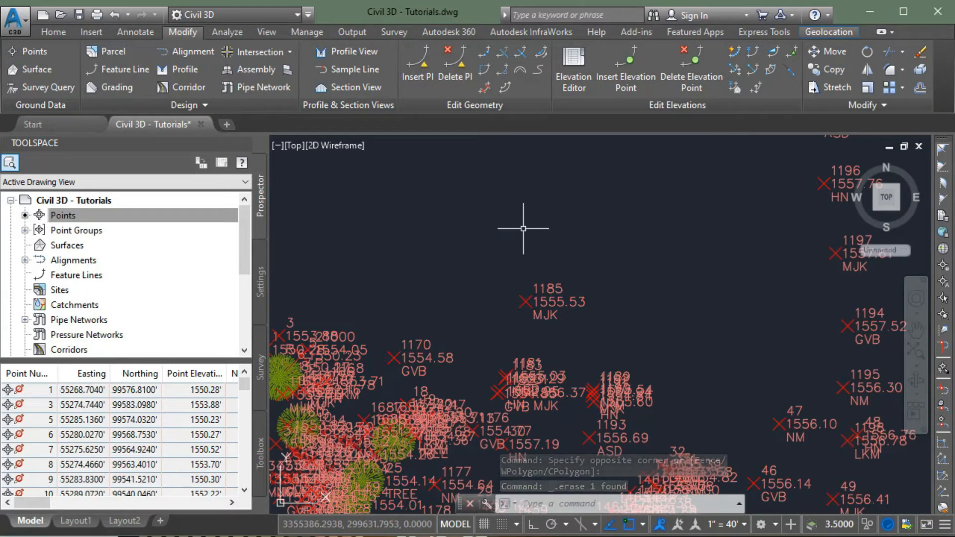
{"action": "key", "text": "Escape"}
Try to move the locked point 1185 by its grip and clear the selection
{"action": "scroll", "coordinate": [523, 229], "scroll_direction": "down", "scroll_amount": 4}
{"action": "scroll", "coordinate": [524, 228], "scroll_direction": "up", "scroll_amount": 4}
{"action": "left_click", "coordinate": [653, 243]}
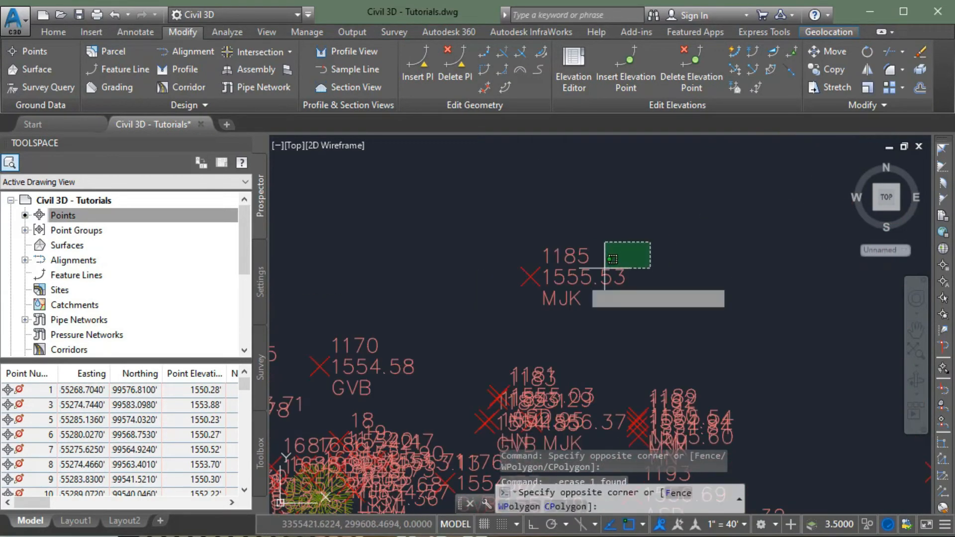
{"action": "left_click", "coordinate": [550, 290]}
{"action": "left_click", "coordinate": [531, 265]}
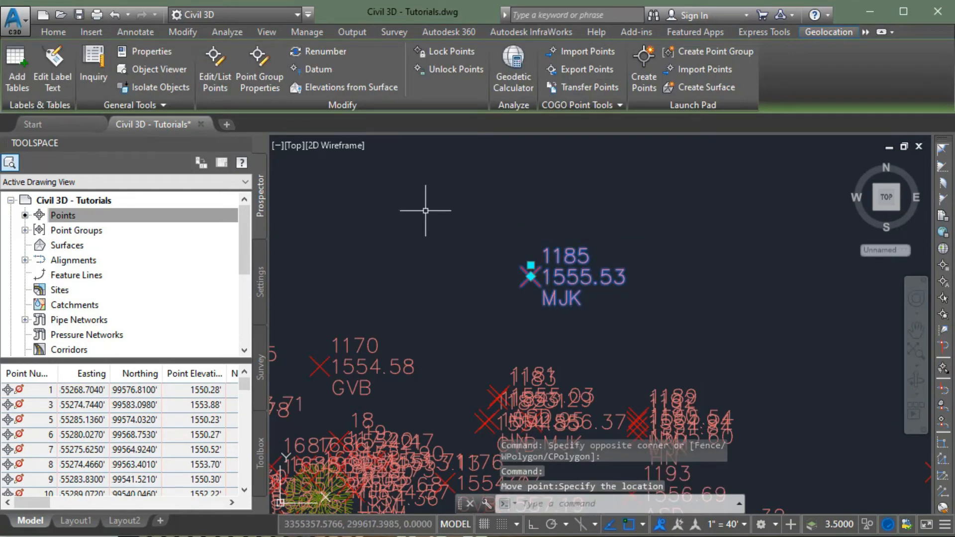
{"action": "scroll", "coordinate": [458, 252], "scroll_direction": "down", "scroll_amount": 5}
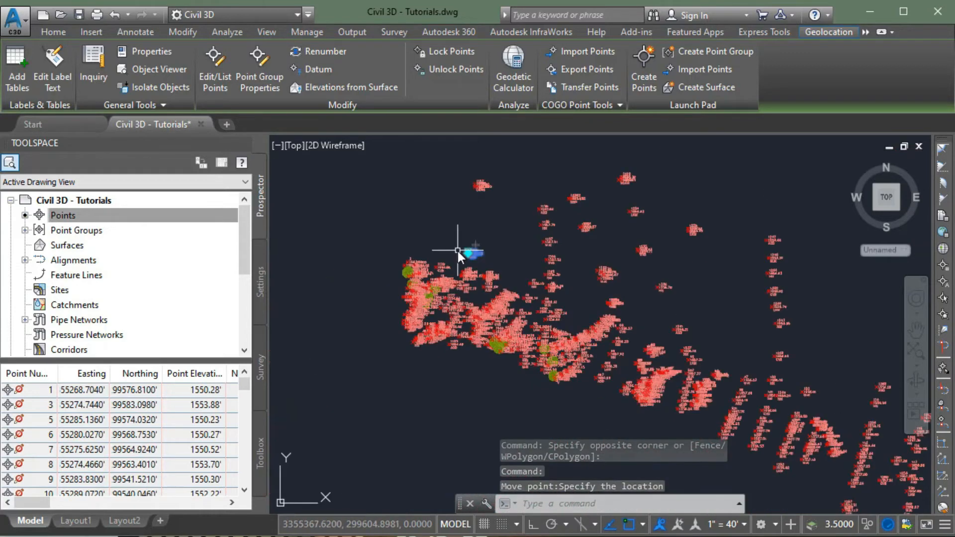
{"action": "scroll", "coordinate": [485, 295], "scroll_direction": "down", "scroll_amount": 4}
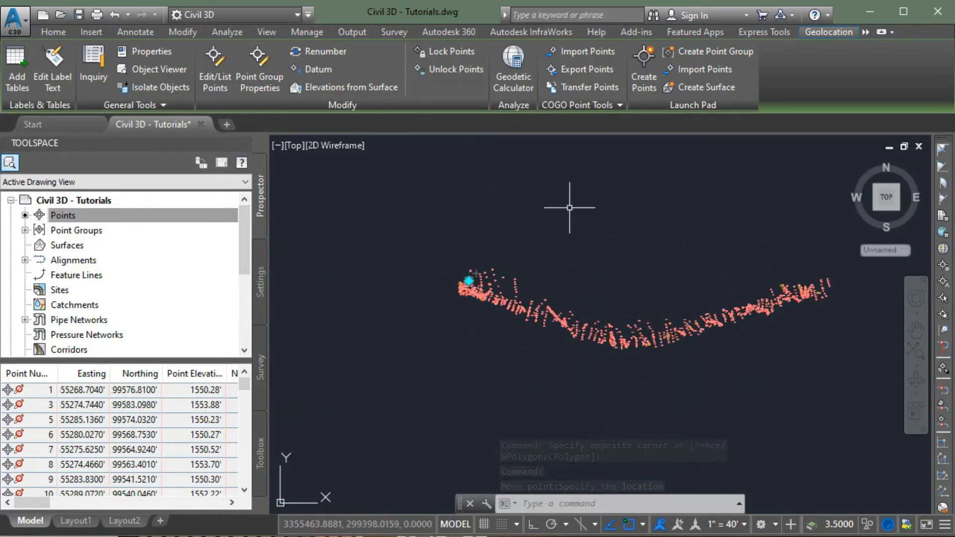
{"action": "key", "text": "Escape"}
{"action": "key", "text": "Escape"}
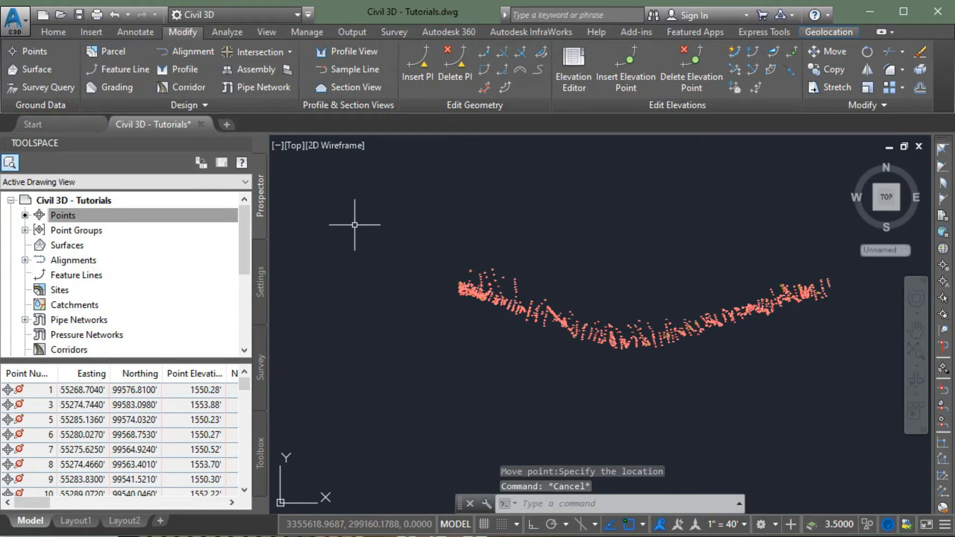
Unlock only points 1185 and 1197 with the Unlock Points command, using the Selection option
{"action": "scroll", "coordinate": [486, 275], "scroll_direction": "up", "scroll_amount": 6}
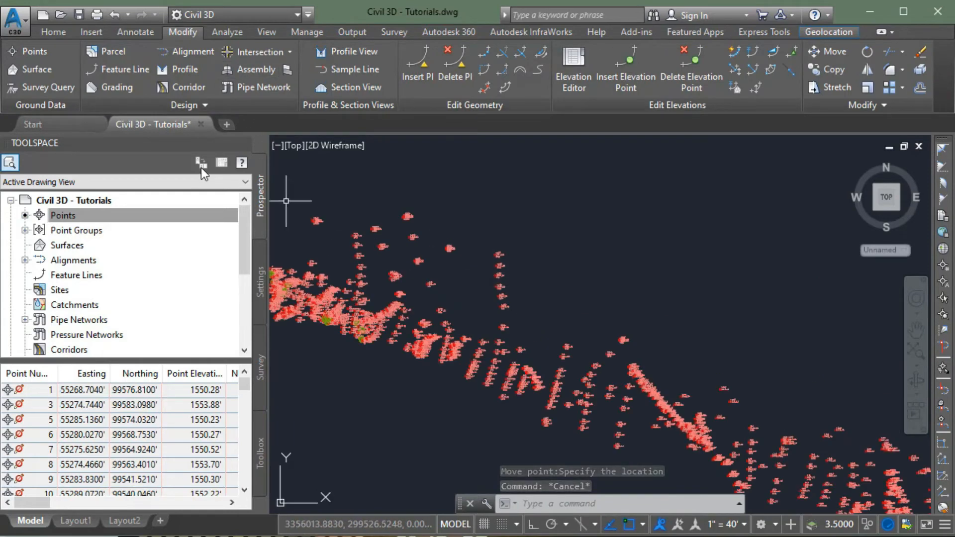
{"action": "left_click", "coordinate": [38, 53]}
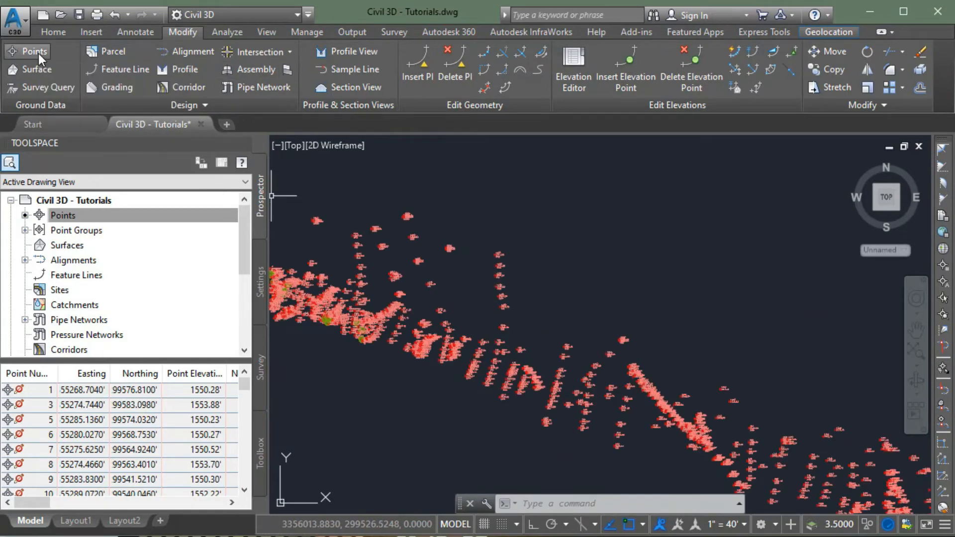
{"action": "left_click", "coordinate": [443, 68]}
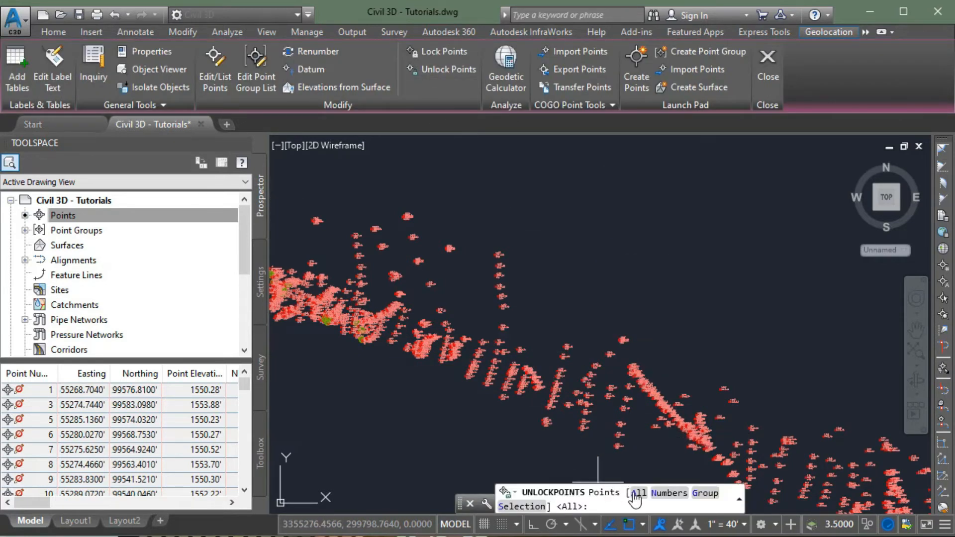
{"action": "left_click", "coordinate": [523, 507]}
{"action": "scroll", "coordinate": [617, 319], "scroll_direction": "down", "scroll_amount": 2}
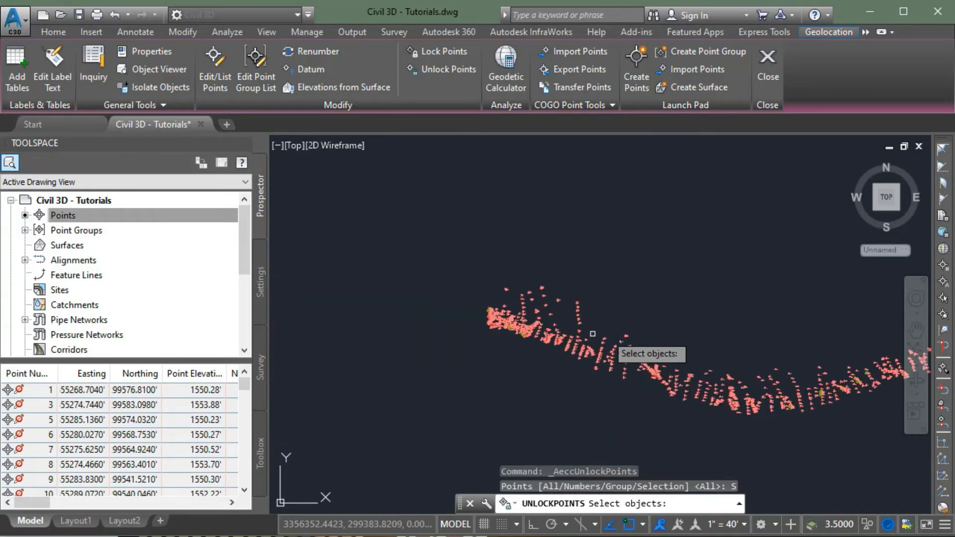
{"action": "scroll", "coordinate": [504, 305], "scroll_direction": "up", "scroll_amount": 4}
{"action": "left_click", "coordinate": [504, 313]}
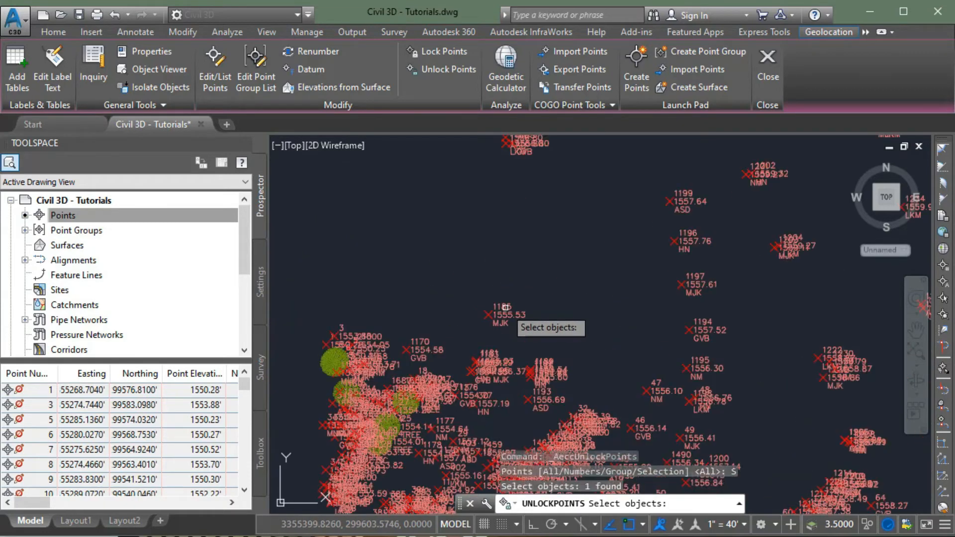
{"action": "left_click", "coordinate": [504, 312]}
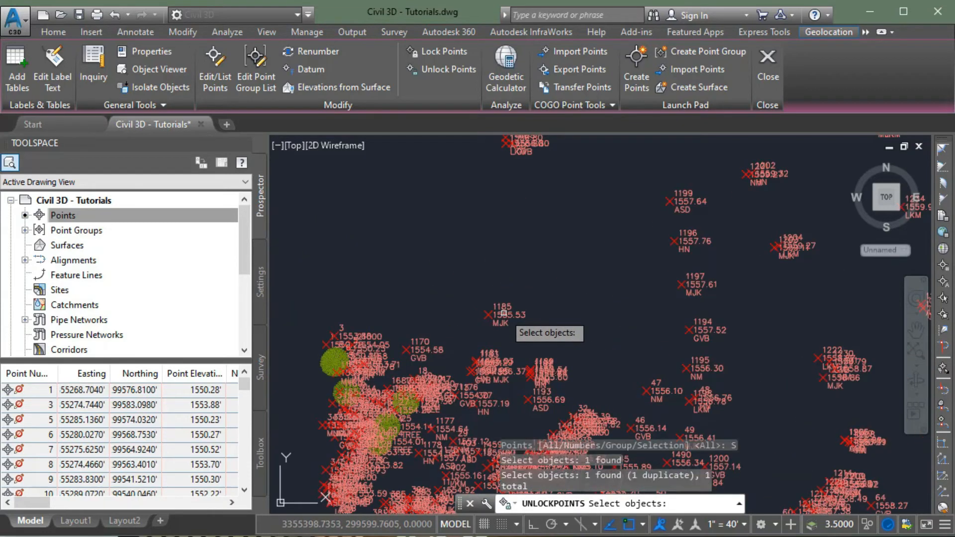
{"action": "left_click", "coordinate": [689, 288]}
{"action": "key", "text": "Return"}
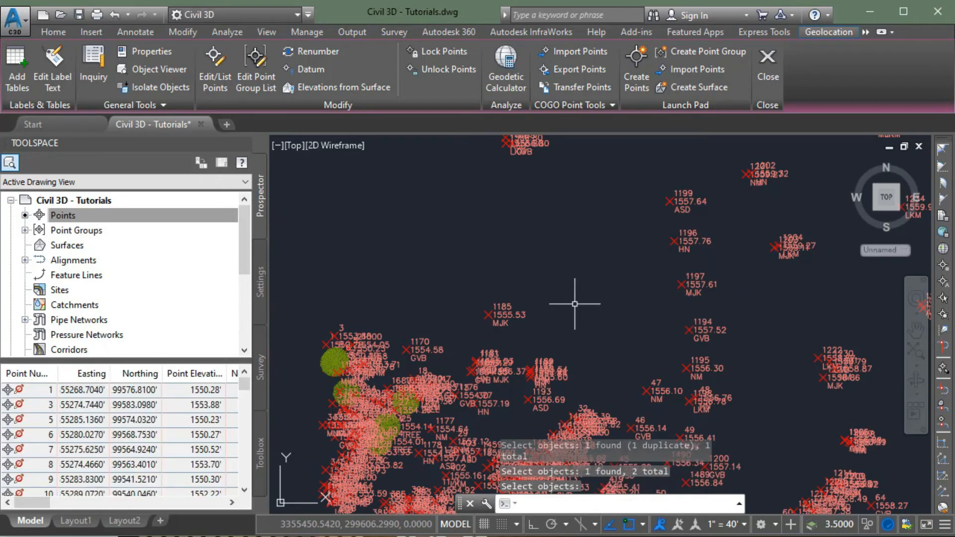
Move the unlocked point 1185 about 64.4 units at roughly 59°, into the empty area to its northeast
{"action": "left_click", "coordinate": [490, 312]}
{"action": "mouse_move", "coordinate": [489, 315]}
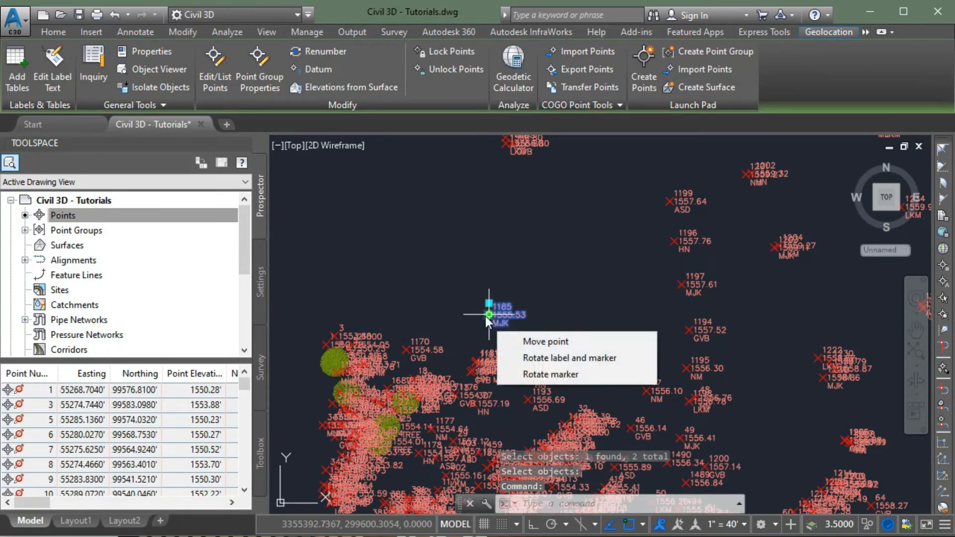
{"action": "left_click", "coordinate": [489, 314]}
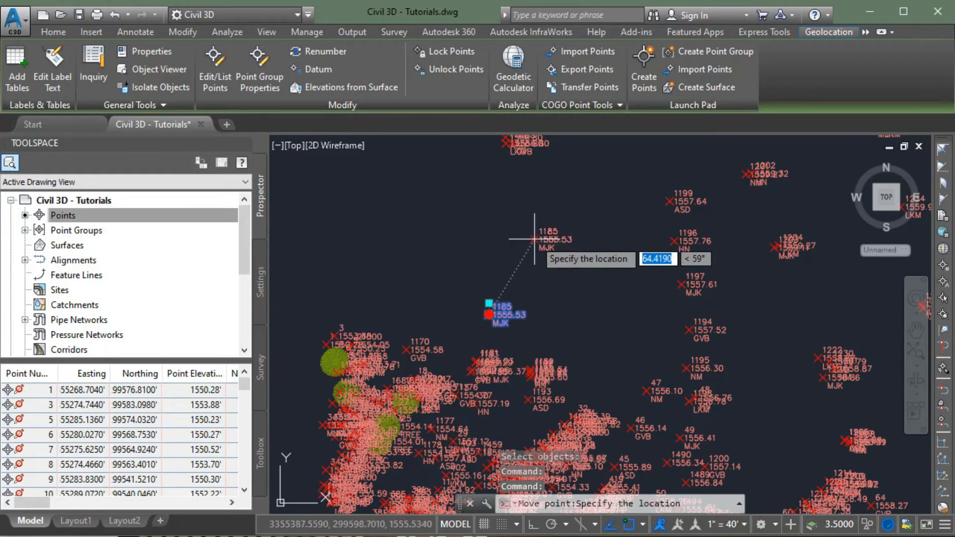
{"action": "left_click", "coordinate": [534, 240]}
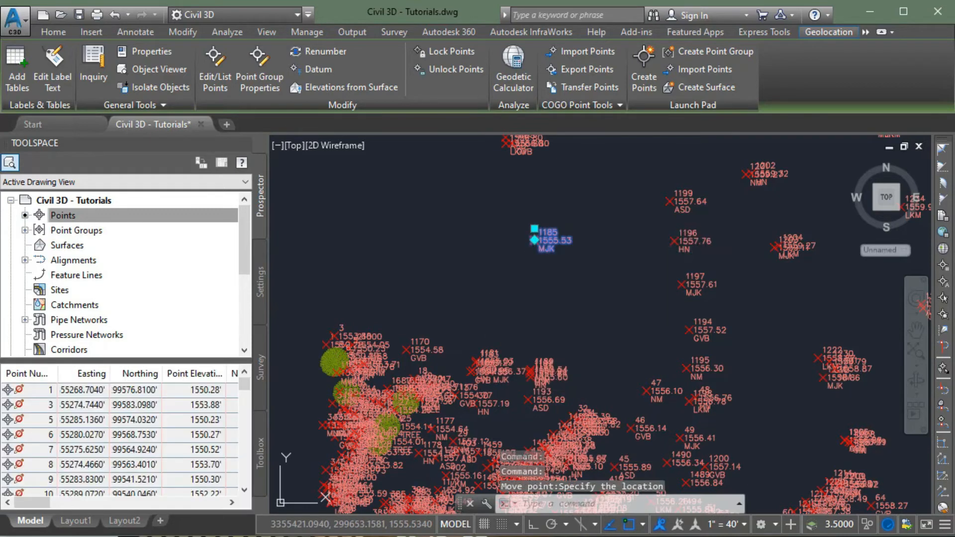
{"action": "left_click", "coordinate": [675, 241]}
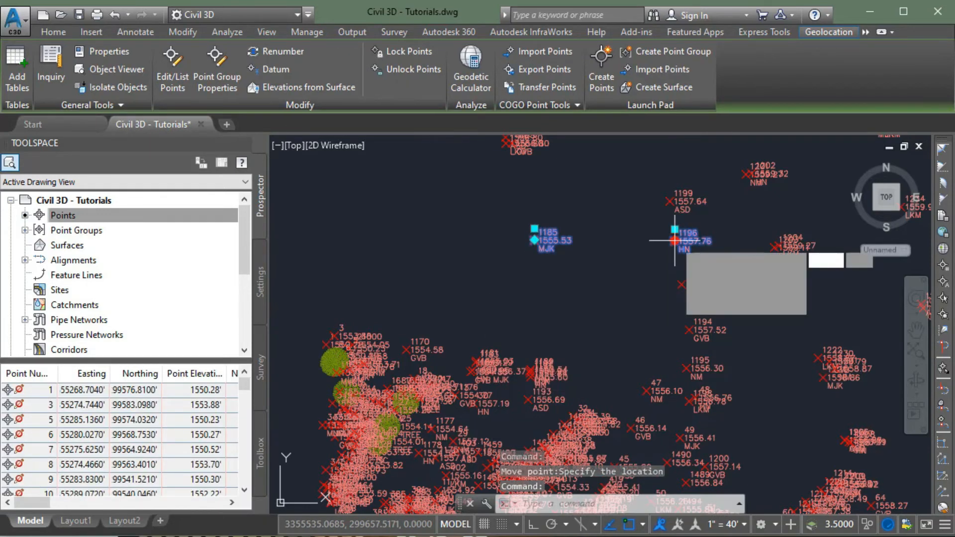
{"action": "key", "text": "Escape"}
{"action": "key", "text": "Escape"}
Move the unlocked point 1197 about 64.4 units west at roughly 185° and clear the selection
{"action": "left_click", "coordinate": [687, 282]}
{"action": "left_click", "coordinate": [681, 285]}
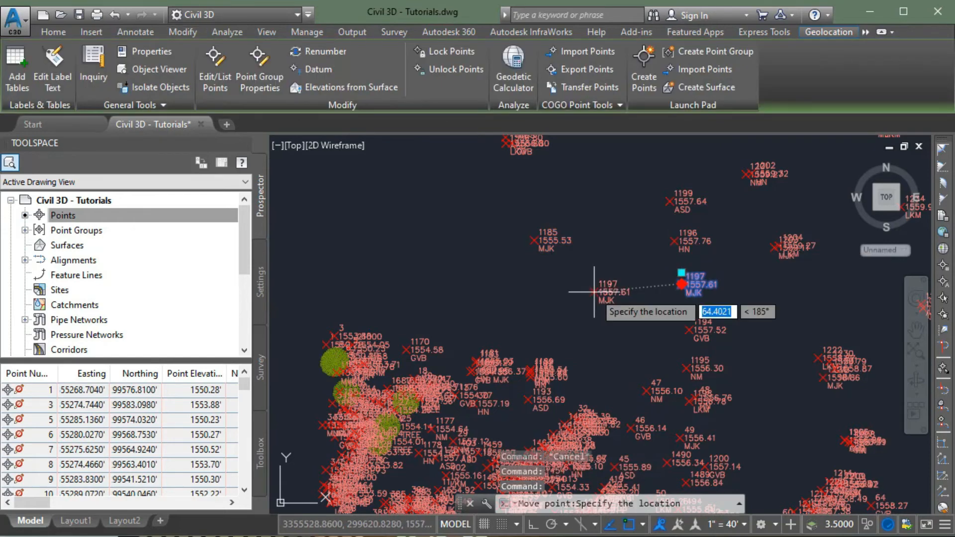
{"action": "left_click", "coordinate": [594, 293]}
{"action": "key", "text": "Escape"}
Try to move the locked point 1196 by its grip and clear the selection
{"action": "left_click", "coordinate": [674, 241]}
{"action": "left_click", "coordinate": [675, 241]}
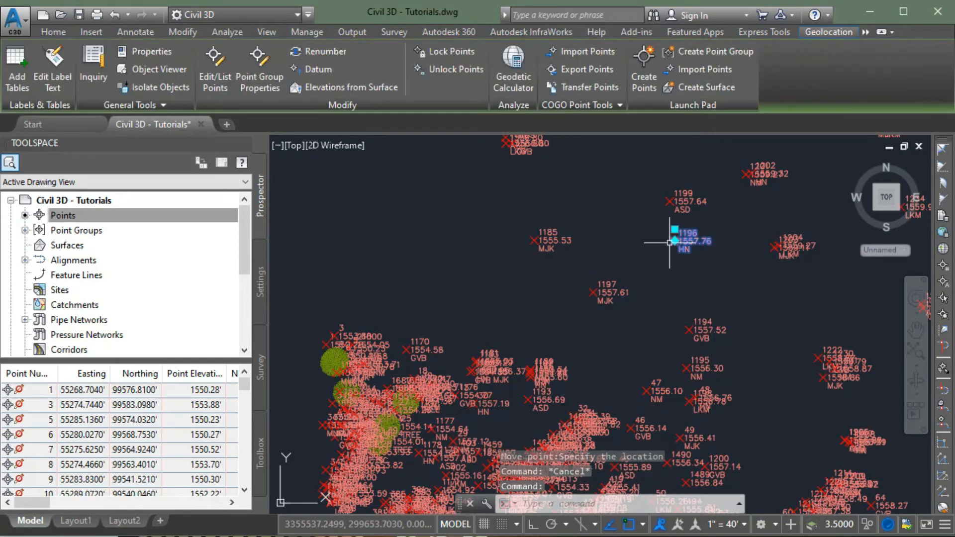
{"action": "key", "text": "Escape"}
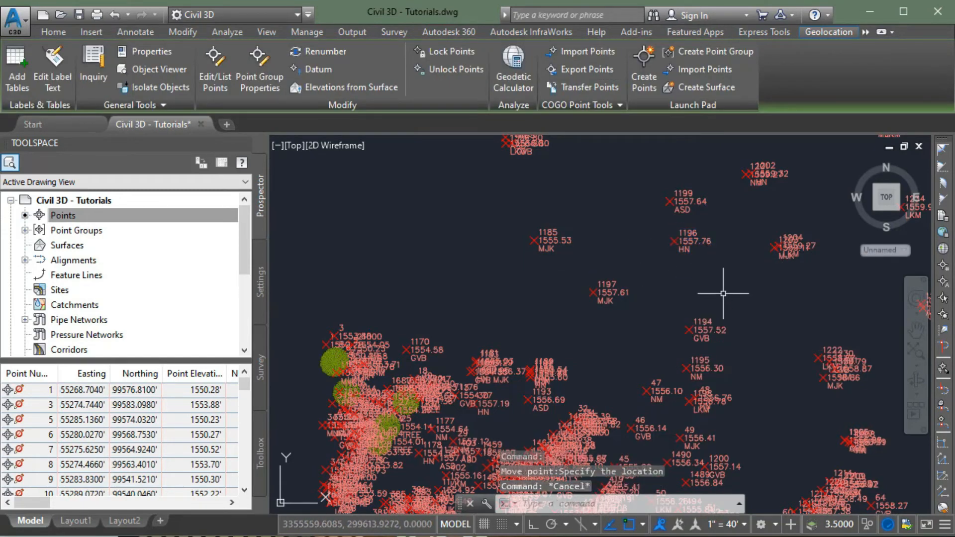
{"action": "scroll", "coordinate": [646, 281], "scroll_direction": "down", "scroll_amount": 10}
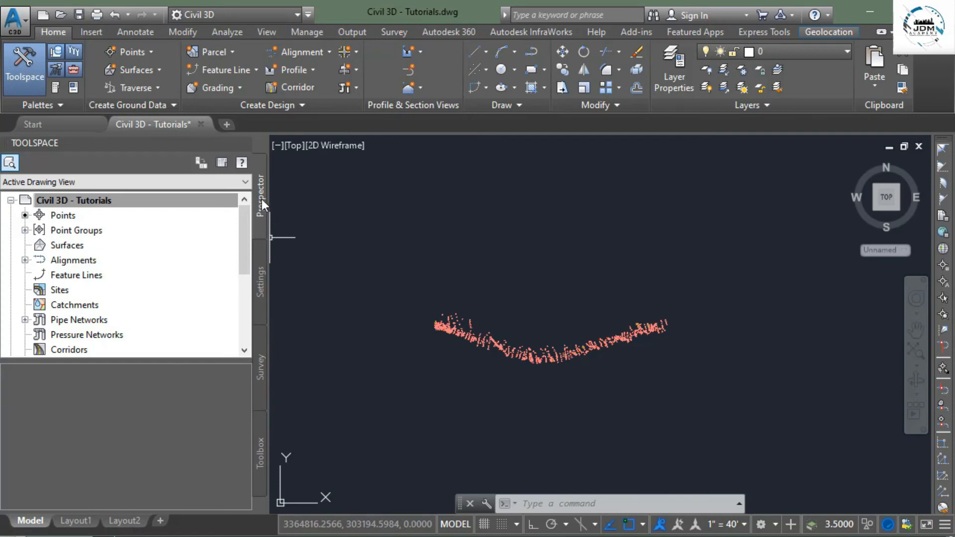
Start exporting the drawing's Points collection and set the export format to PENZD (comma delimited)
{"action": "left_click", "coordinate": [58, 216]}
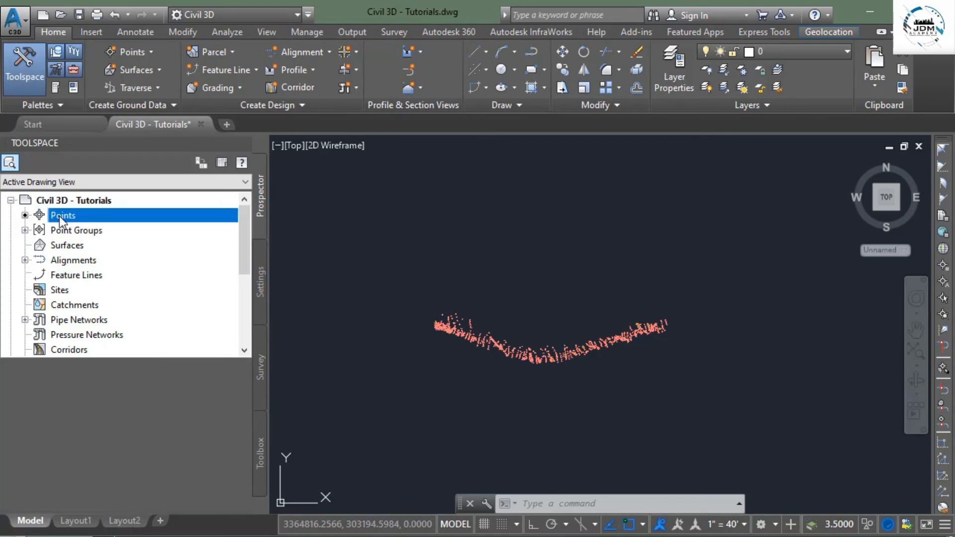
{"action": "right_click", "coordinate": [59, 216]}
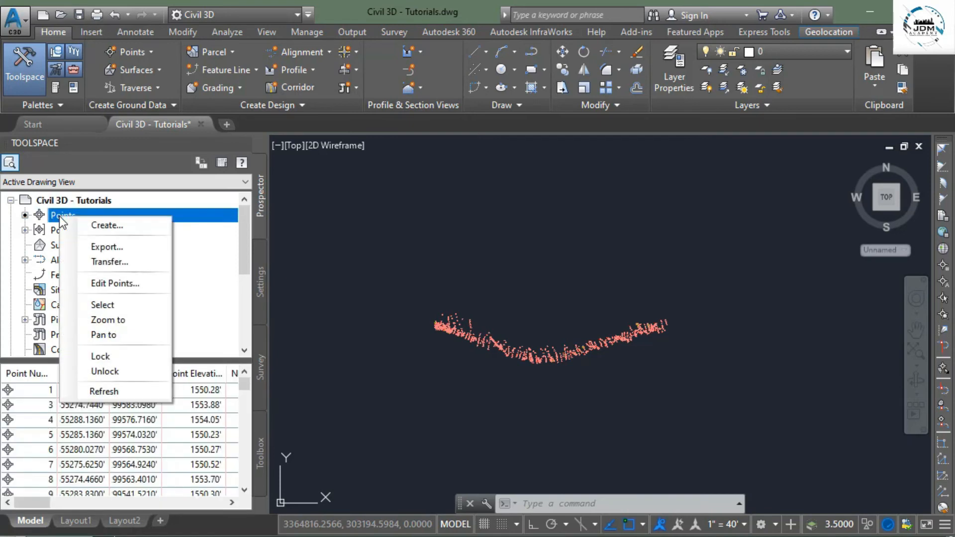
{"action": "left_click", "coordinate": [107, 247]}
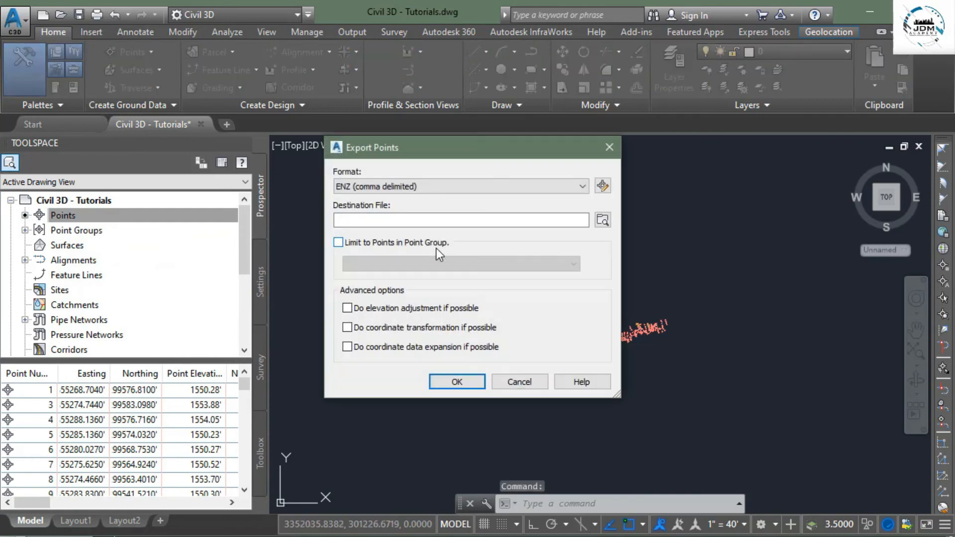
{"action": "left_click", "coordinate": [452, 192]}
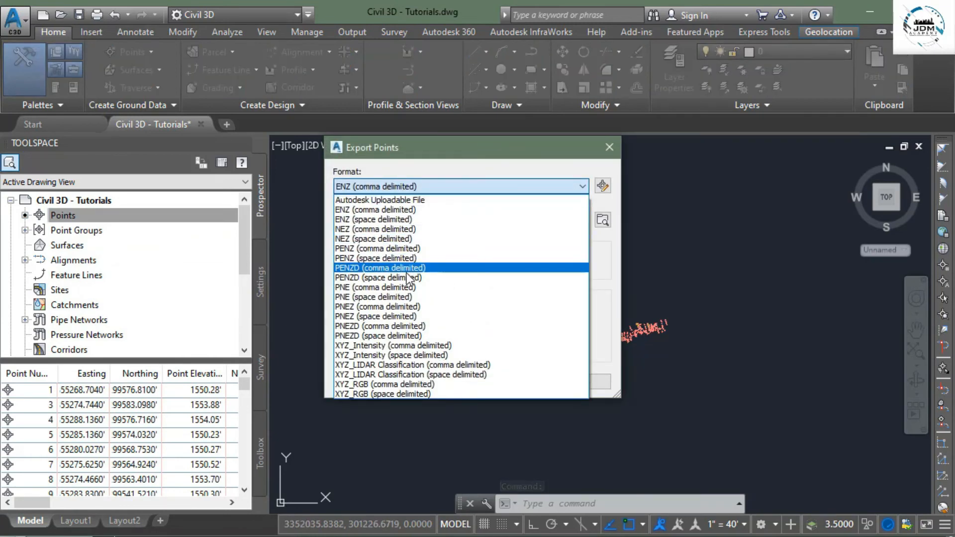
{"action": "left_click", "coordinate": [353, 268]}
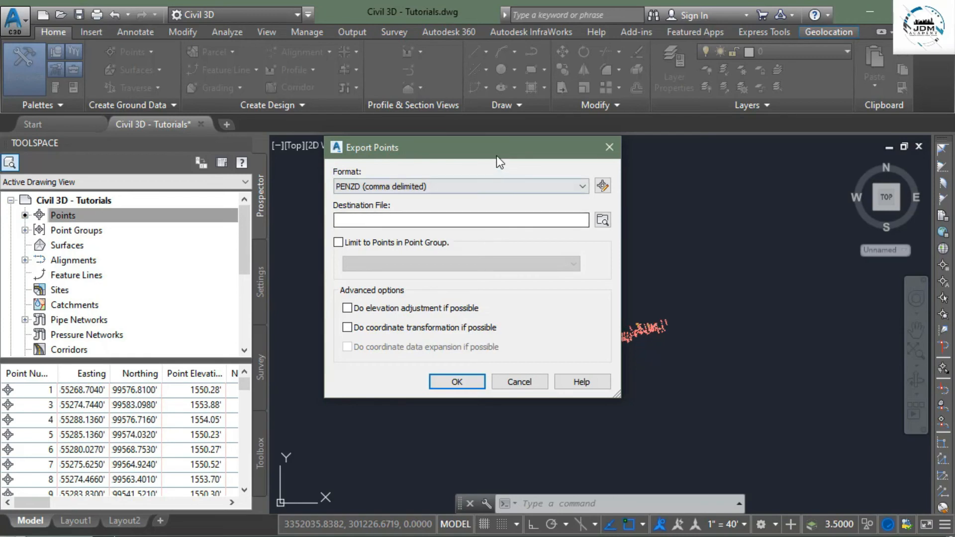
Set the destination file to Survey Data New in CSV format inside the Survey Data folder and export the points
{"action": "left_click", "coordinate": [362, 218]}
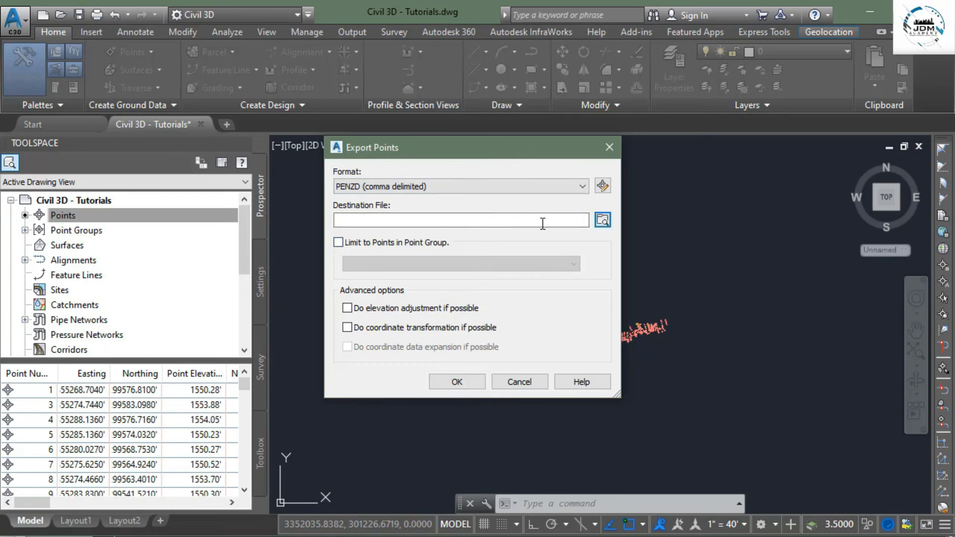
{"action": "left_click", "coordinate": [603, 220]}
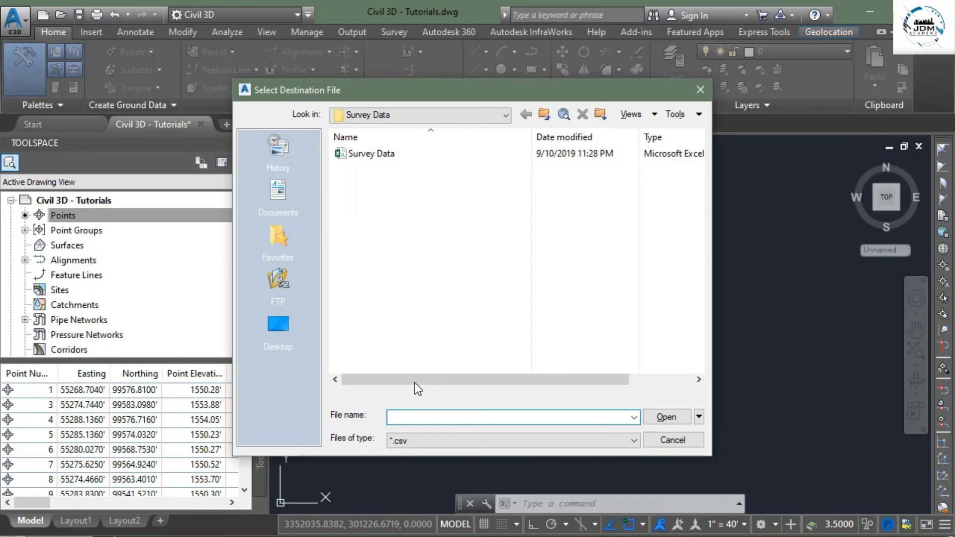
{"action": "type", "text": "Survey"}
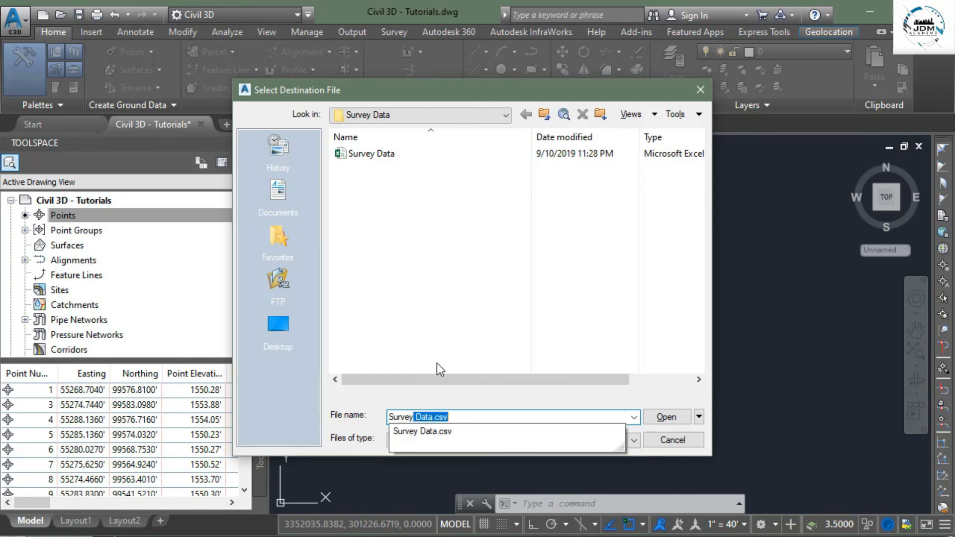
{"action": "type", "text": " Data New"}
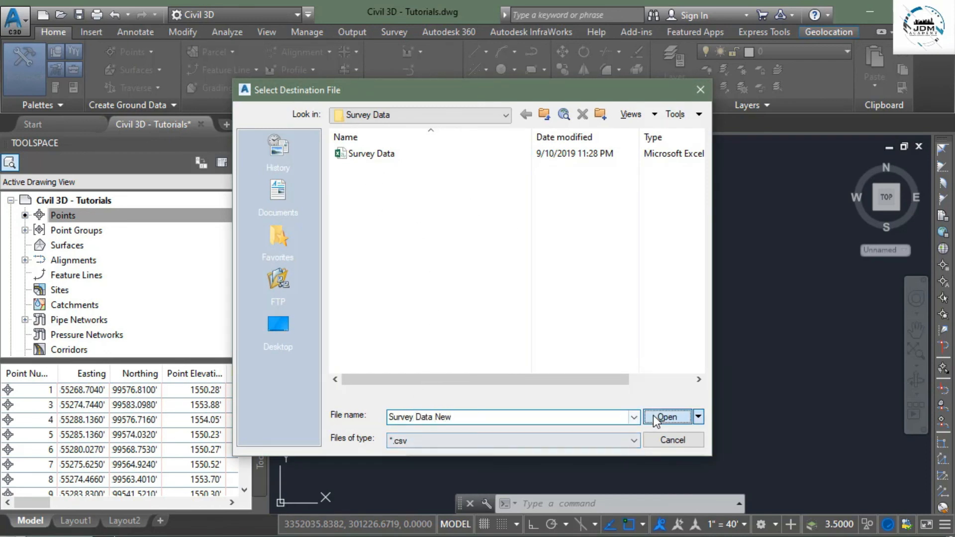
{"action": "left_click", "coordinate": [653, 416]}
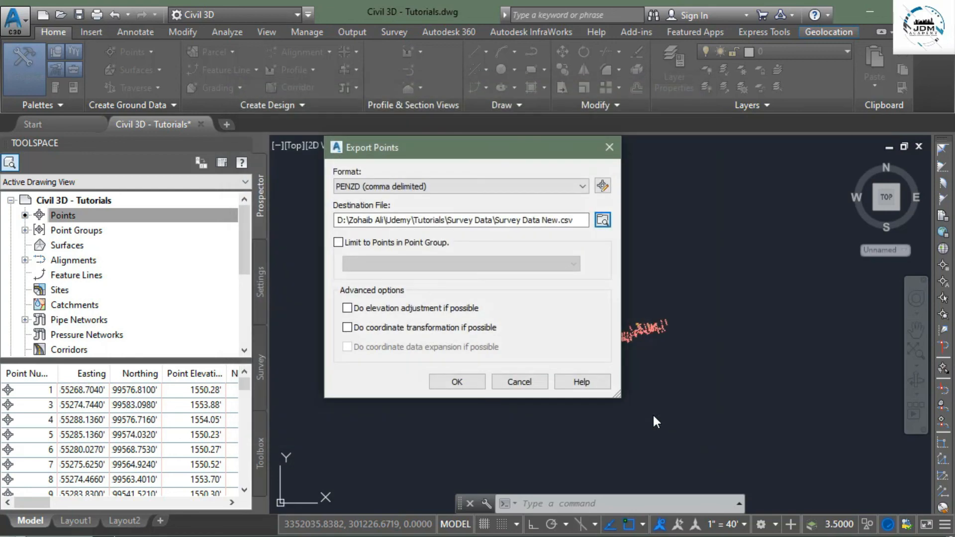
{"action": "left_click", "coordinate": [456, 381]}
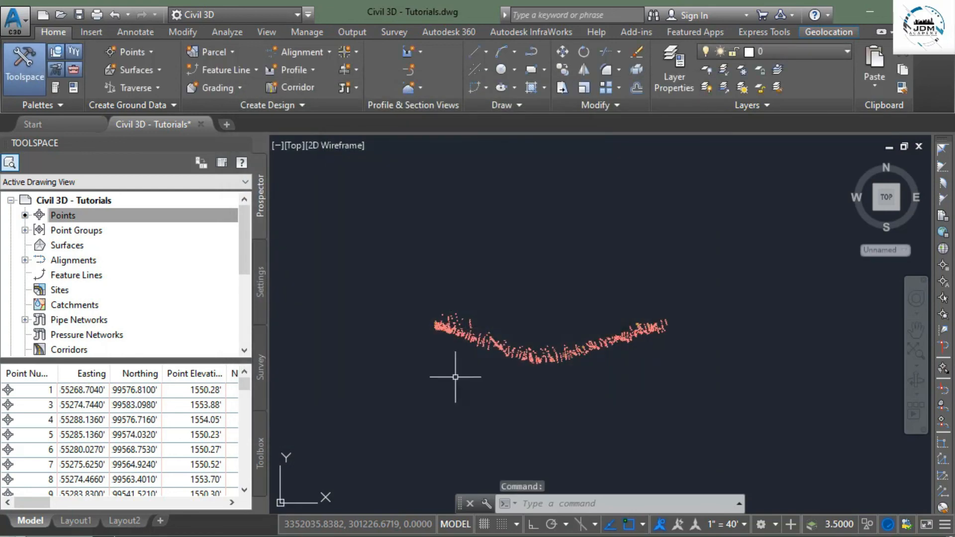